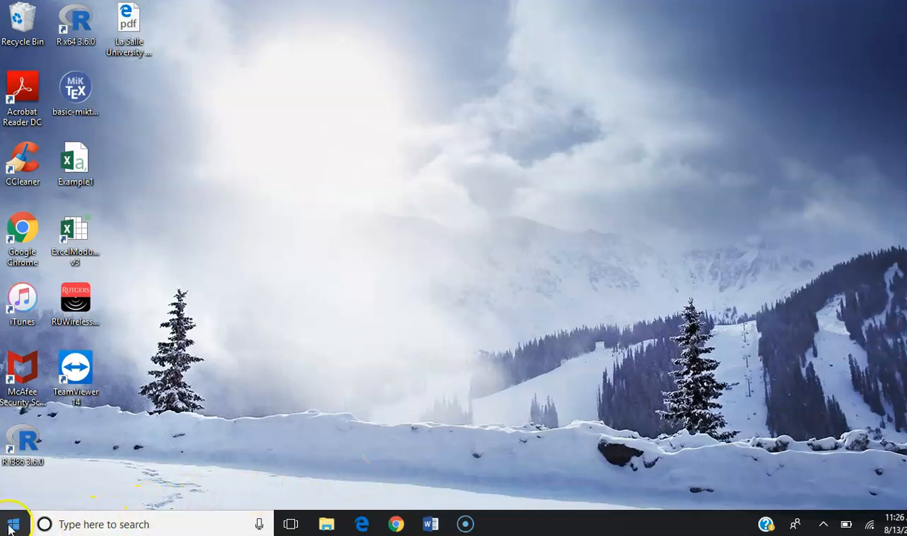
Launch Power BI Desktop and dismiss its start screen to reach a blank report.
left_click(66, 525)
type("powe")
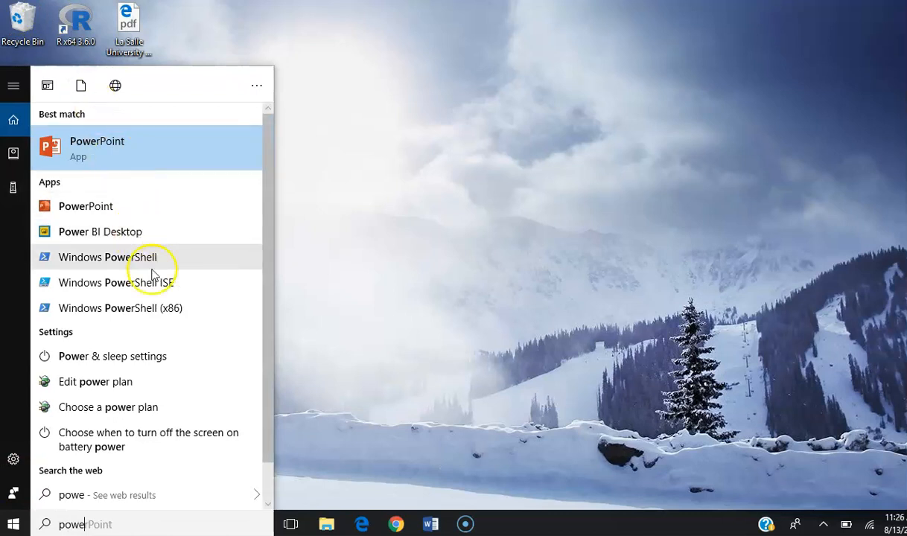
left_click(137, 231)
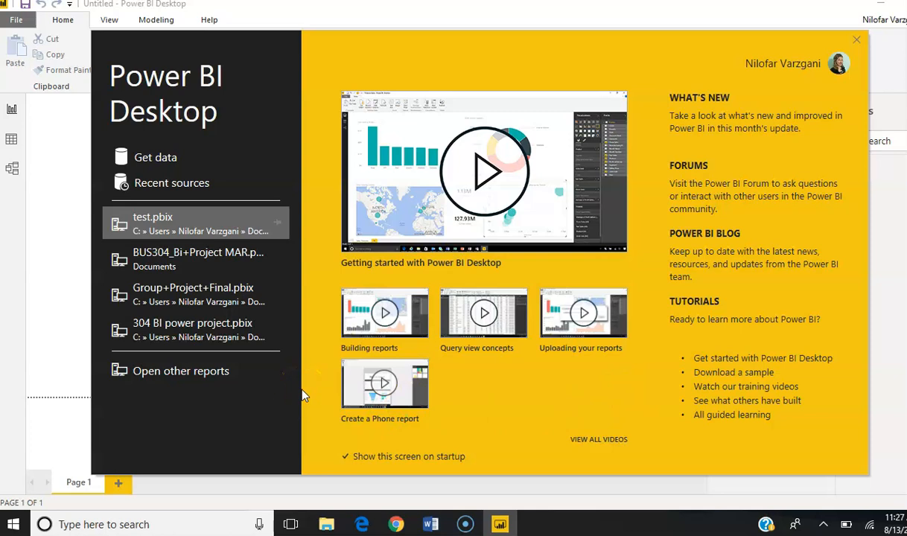
left_click(855, 41)
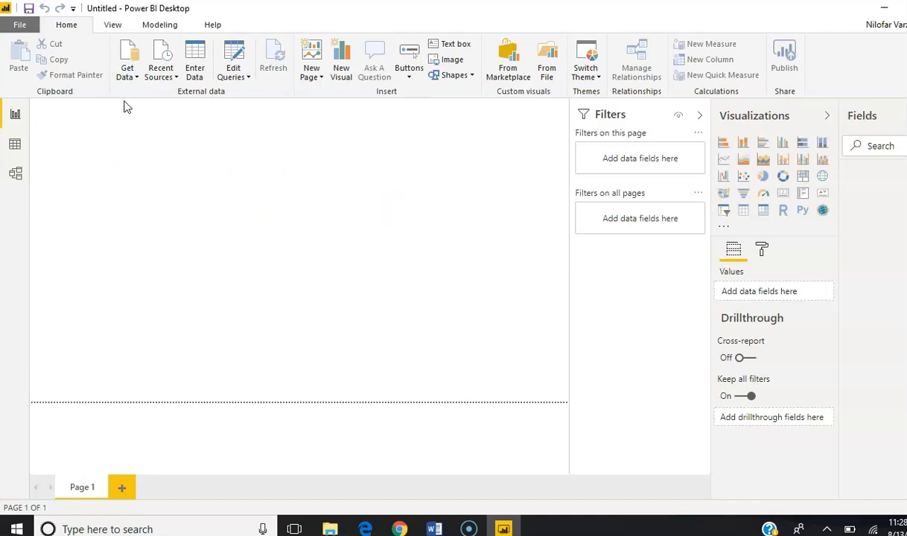
Connect to the Excel workbook Financial Sample in the Data Visualizations folder as the data source.
left_click(127, 61)
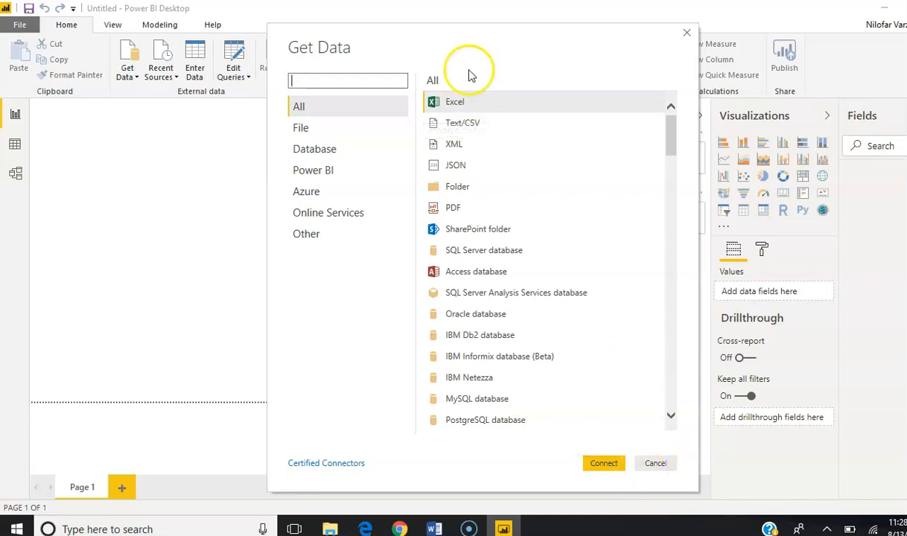
left_click(472, 106)
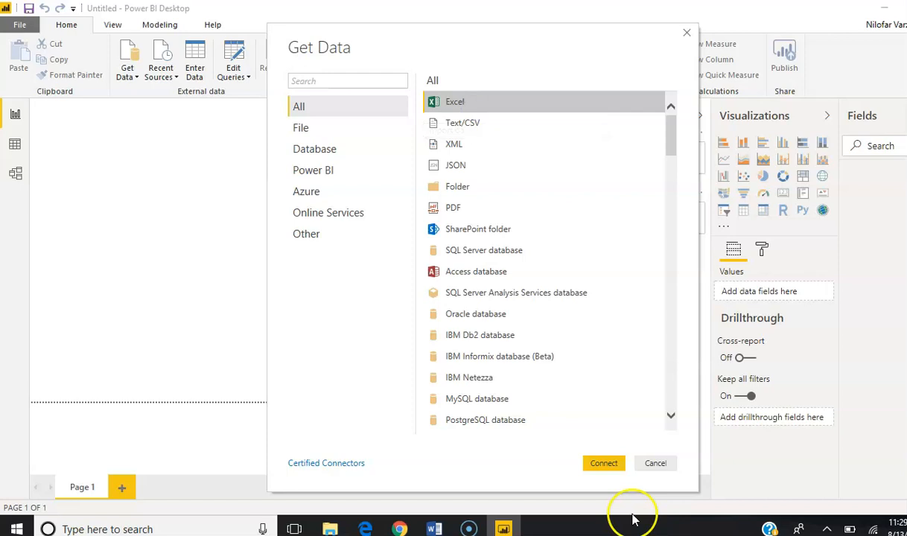
left_click(613, 464)
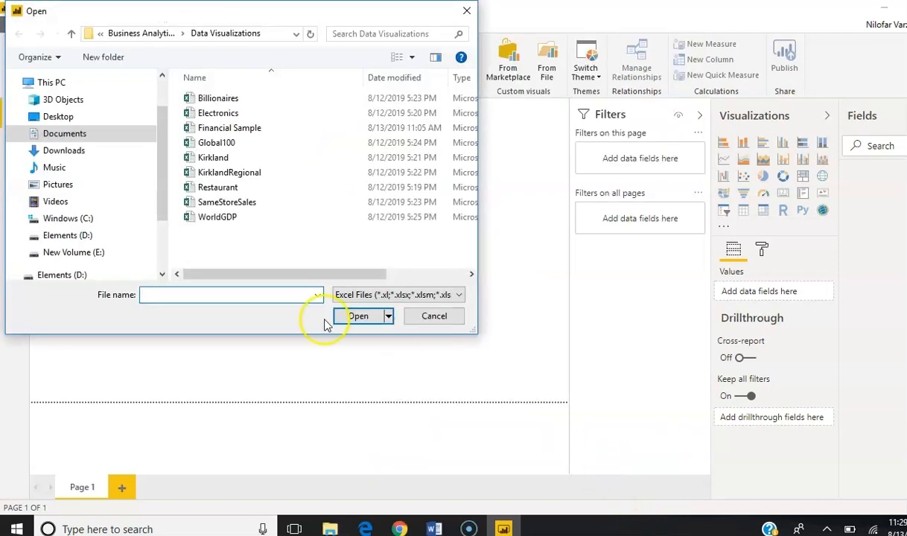
left_click(245, 133)
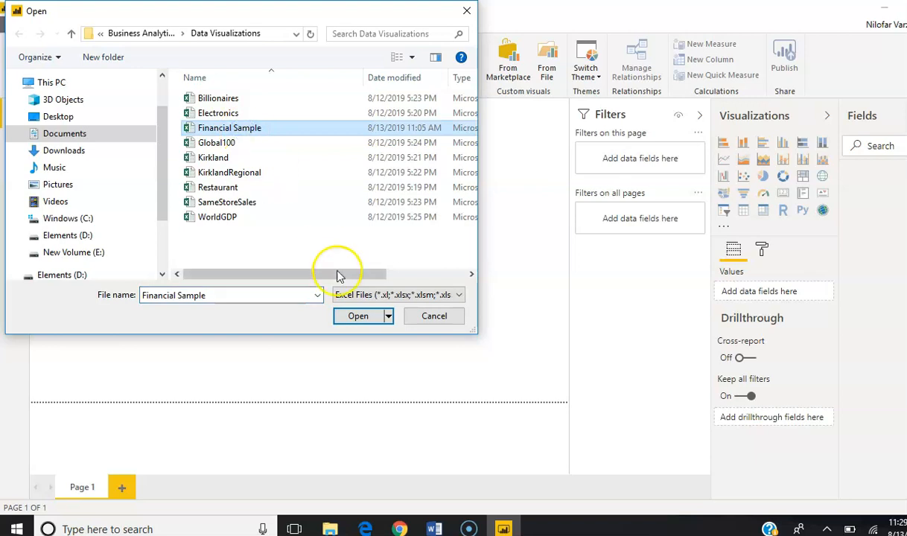
left_click(366, 317)
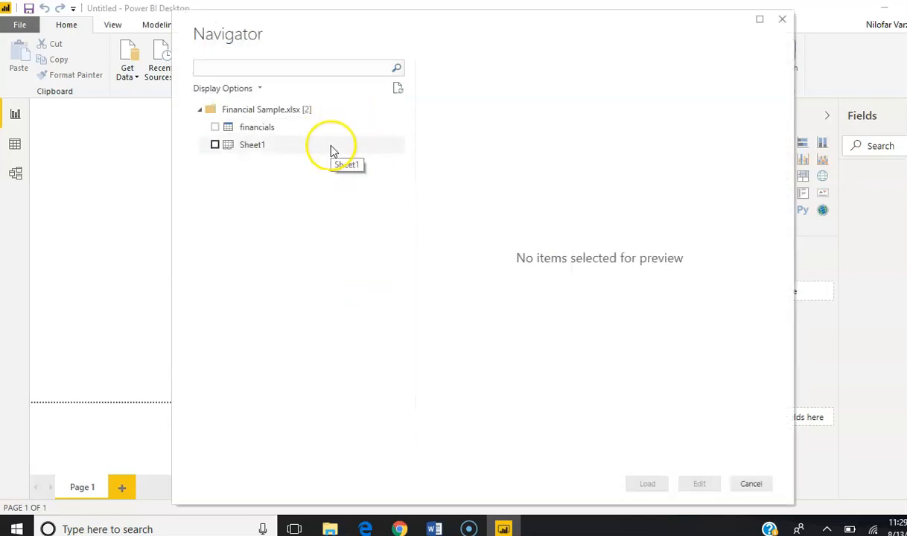
Select the financials table of the workbook, preview its columns and load it into the report.
left_click(215, 128)
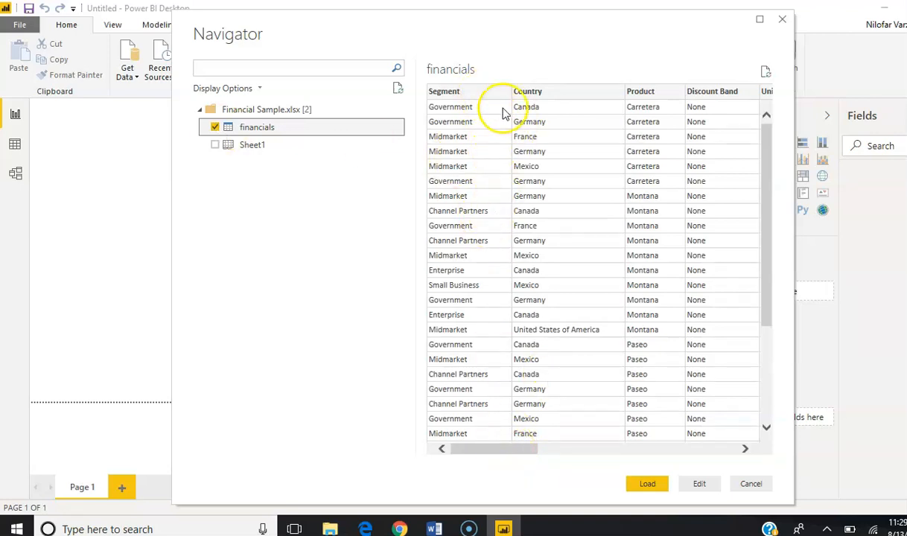
left_click(512, 450)
left_click_drag(513, 454, 728, 467)
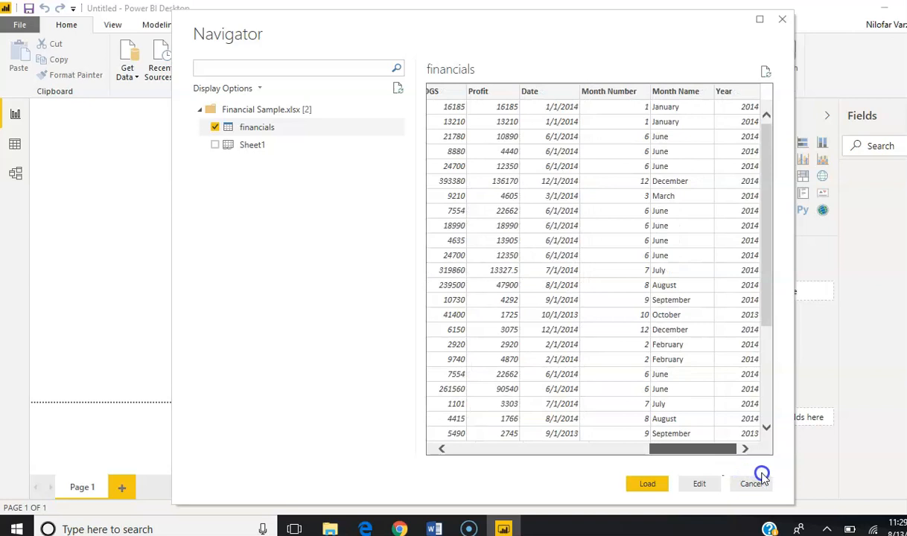
left_click_drag(730, 463, 490, 425)
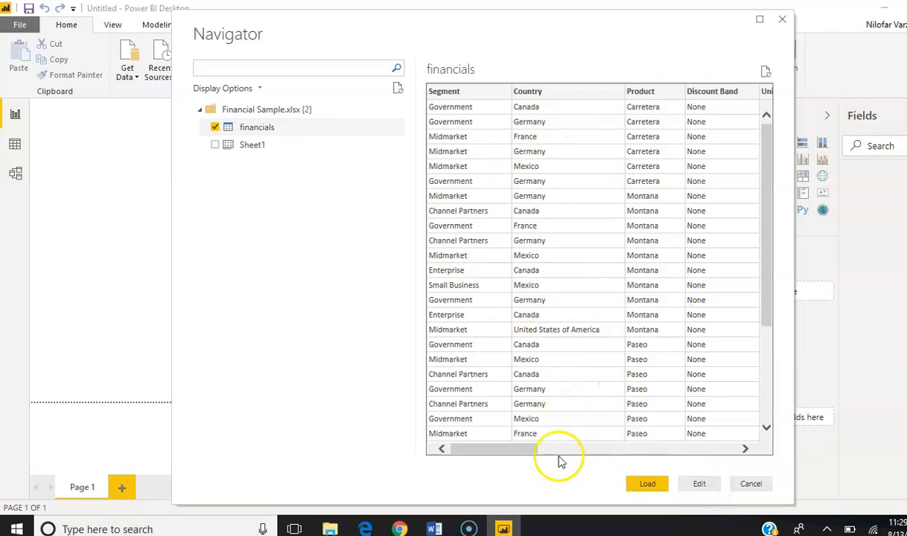
left_click_drag(532, 449, 731, 466)
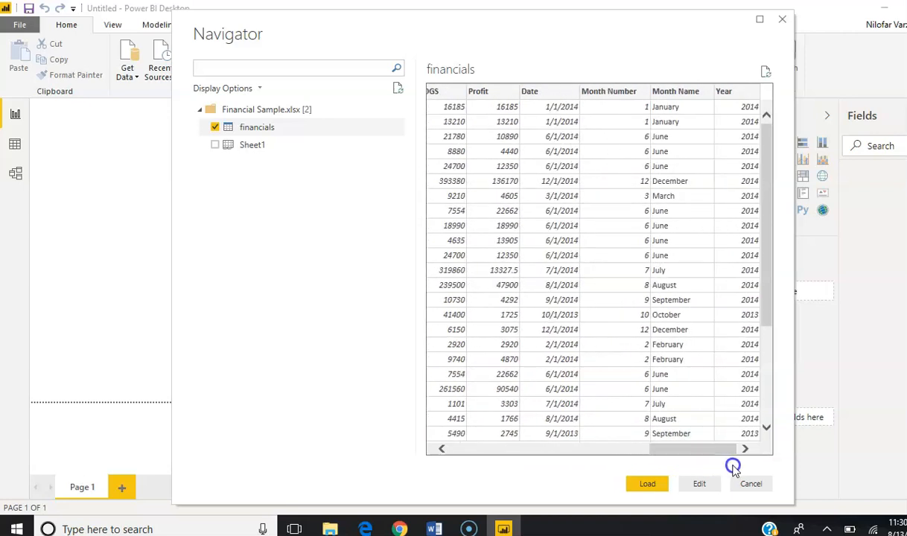
left_click(305, 138)
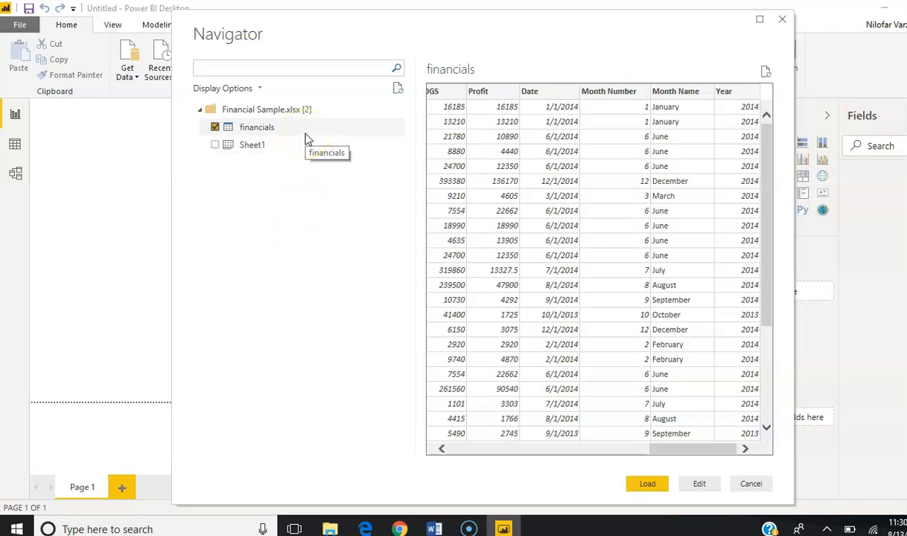
left_click(645, 488)
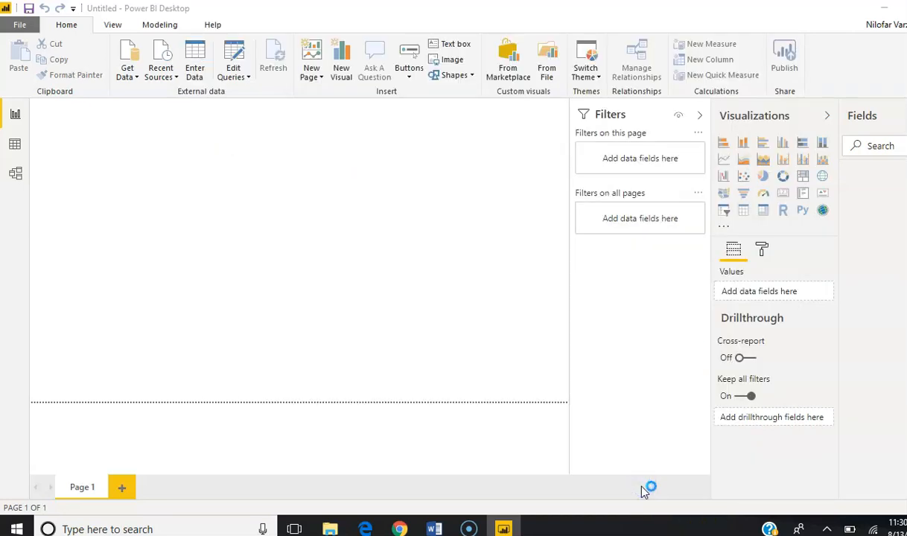
left_click(618, 391)
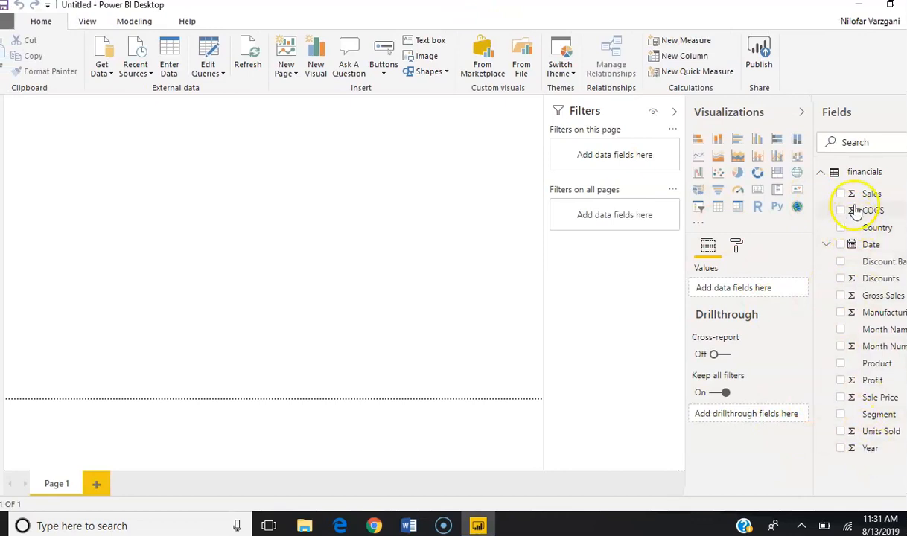
Create a column chart of Sales by Segment on the report page and enlarge it.
mouse_move(859, 201)
left_mouse_down()
mouse_move(767, 226)
mouse_move(222, 231)
left_mouse_up()
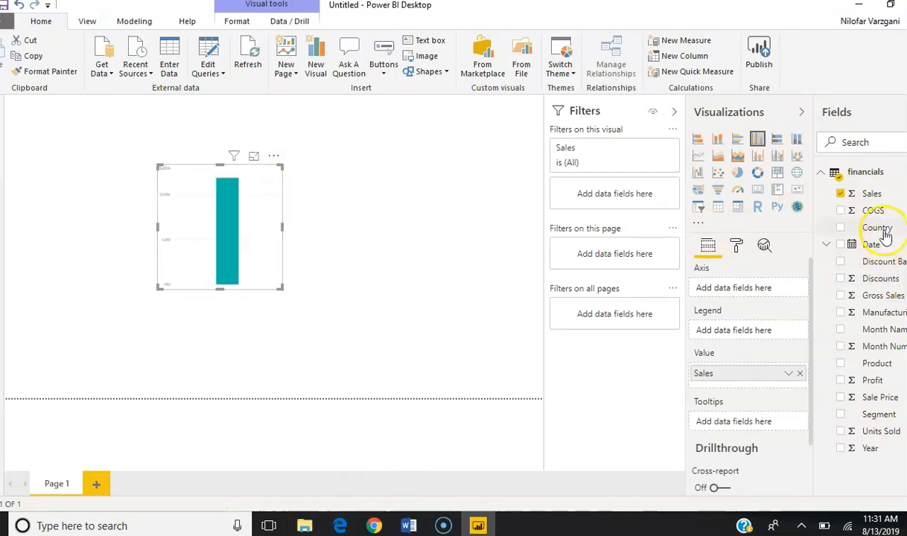
left_click_drag(896, 415, 231, 232)
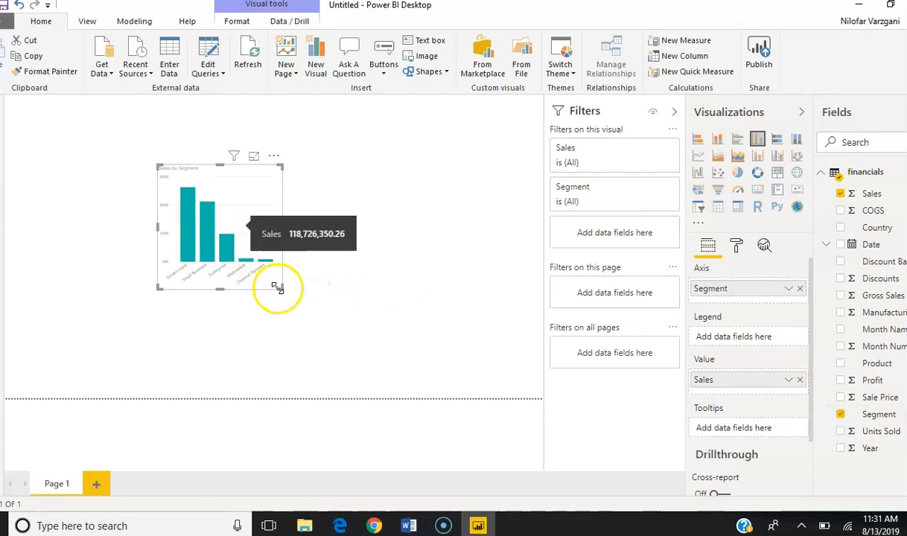
left_click_drag(280, 289, 344, 360)
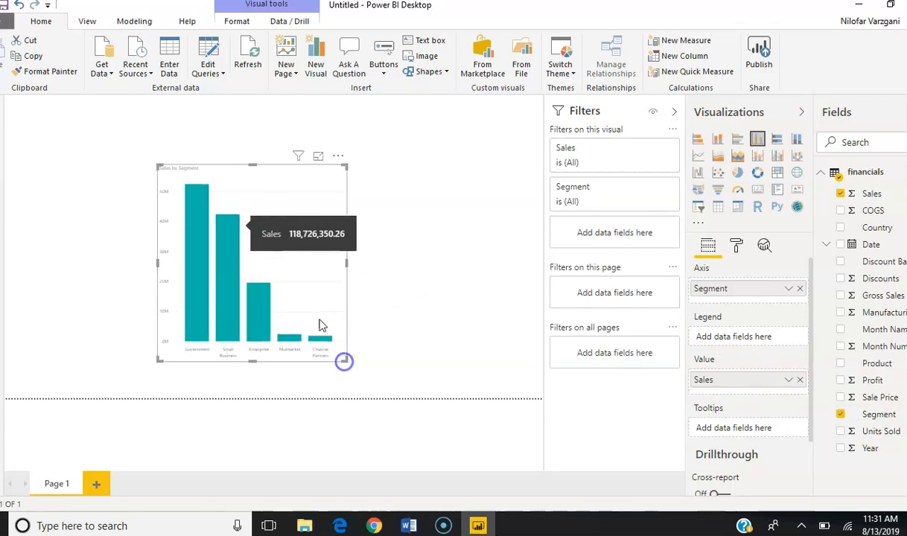
left_click_drag(158, 166, 41, 135)
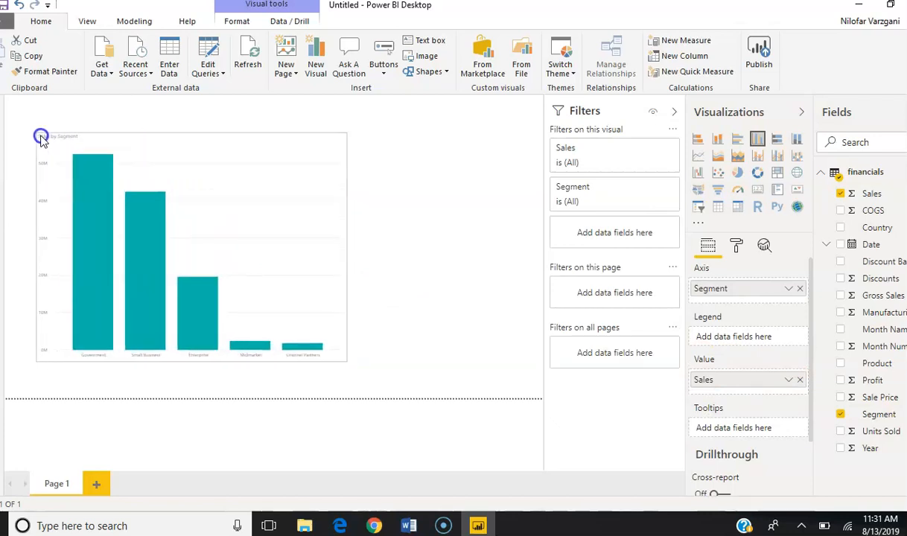
left_click_drag(190, 362, 190, 382)
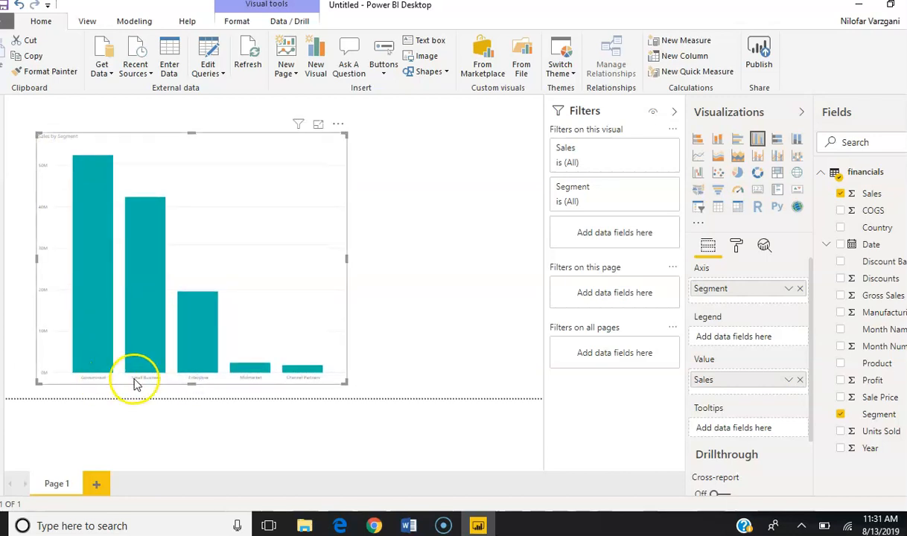
Narrow the Sales by Segment chart from its right side and extend its left edge toward the page margin.
mouse_move(91, 370)
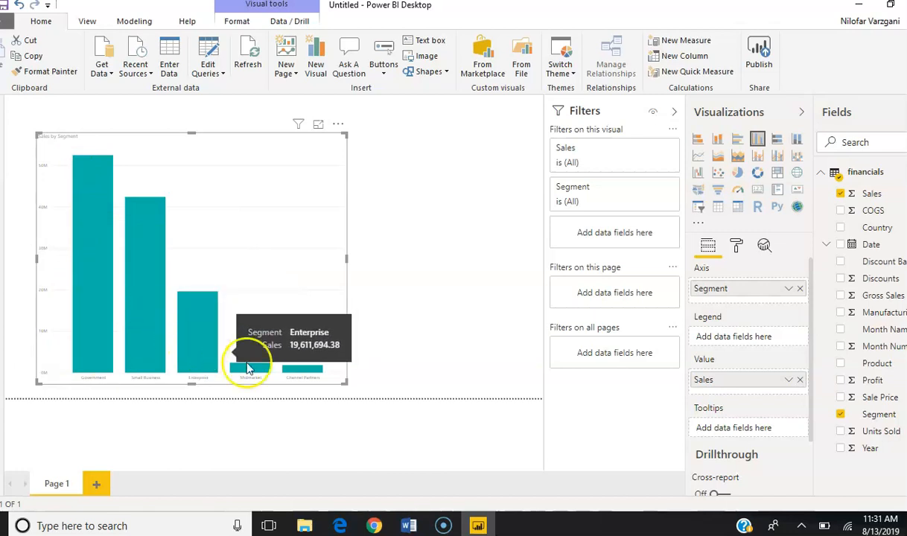
left_click_drag(346, 261, 313, 262)
left_click(115, 254)
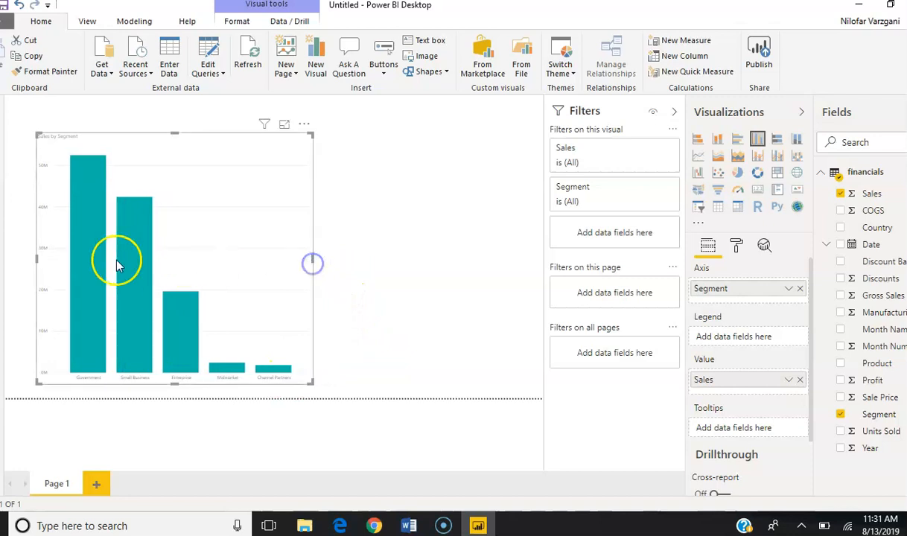
left_click_drag(36, 259, 23, 256)
left_click(22, 256)
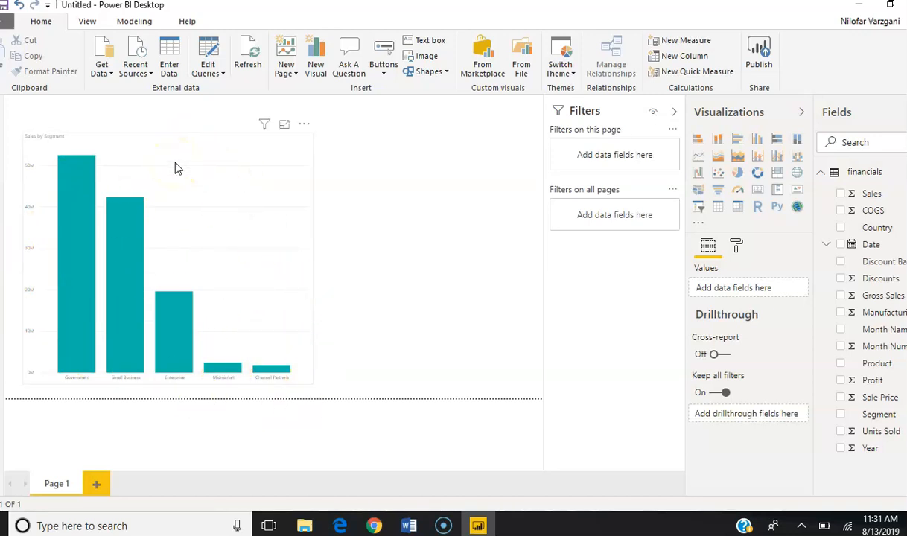
Add a map visual beside the column chart, with Sales as bubble size and Country as location.
mouse_move(262, 373)
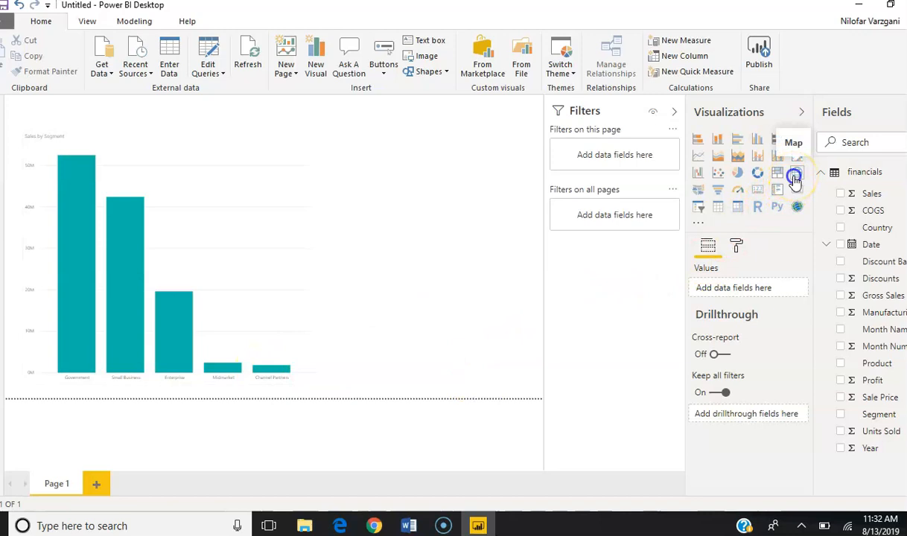
left_click(797, 173)
left_click(411, 237)
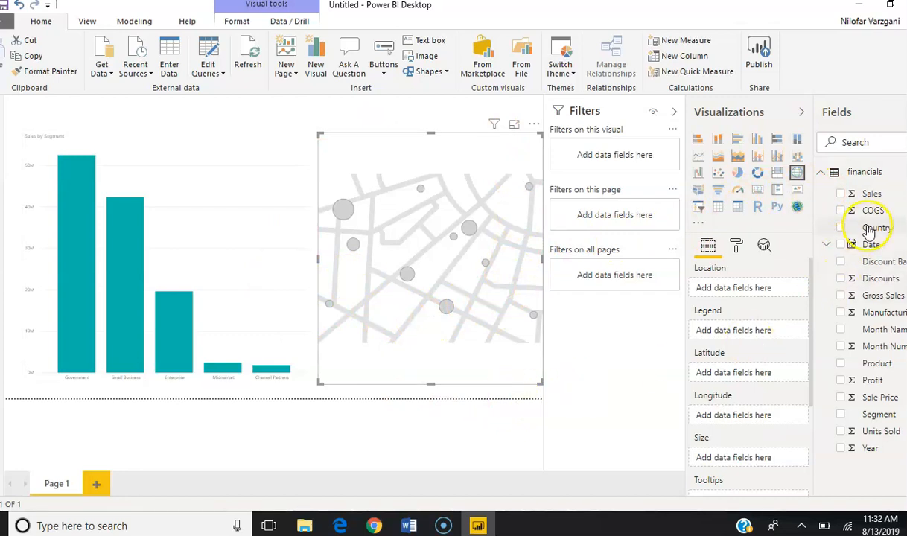
left_click_drag(871, 196, 485, 240)
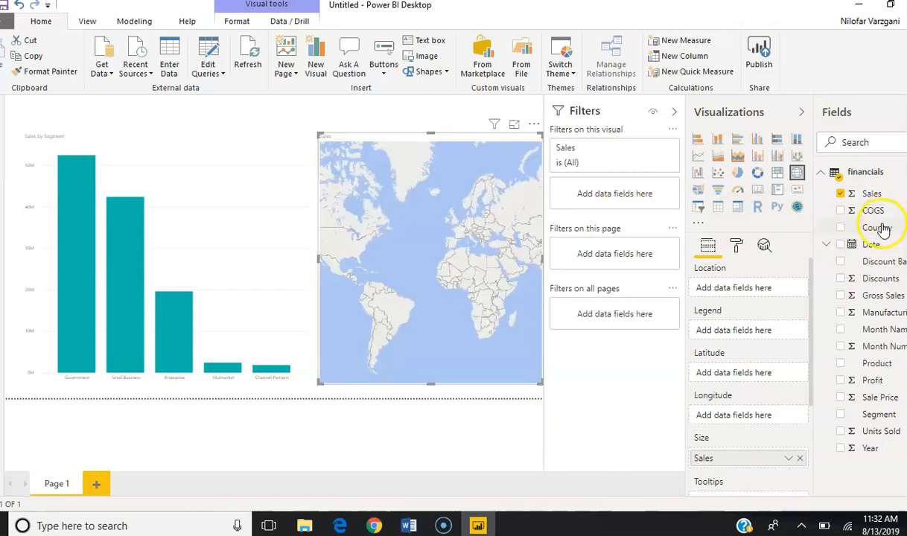
left_click_drag(879, 229, 475, 245)
Narrow the Sales by Segment chart slightly and widen the map into the freed space.
left_click(241, 293)
left_click_drag(313, 258, 288, 257)
left_click(326, 251)
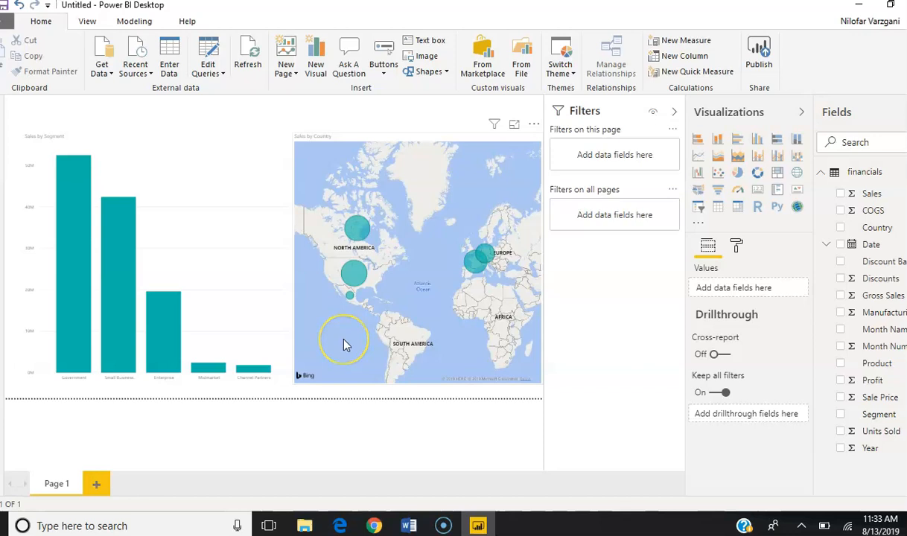
Filter the map by the Government bar and by the Small Business bar to compare country sales, clearing the selection at the end.
left_click(72, 332)
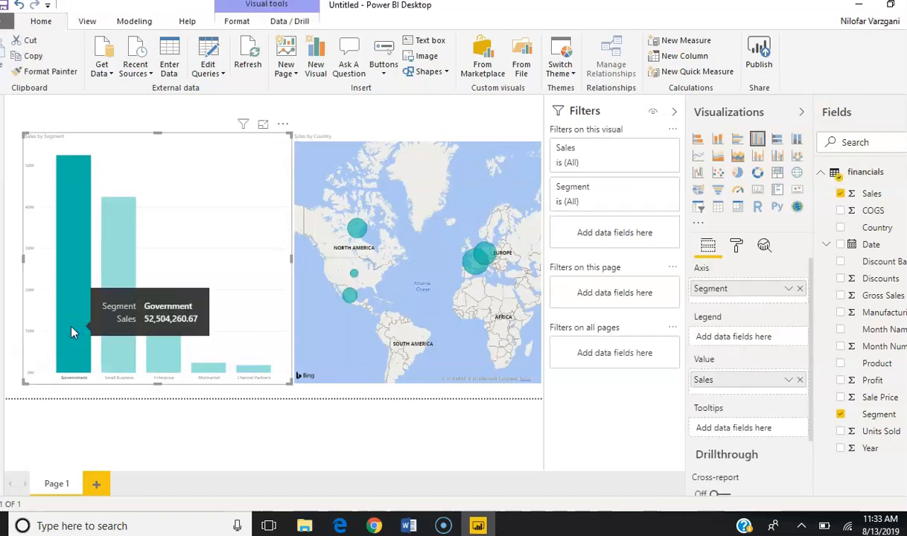
left_click(72, 332)
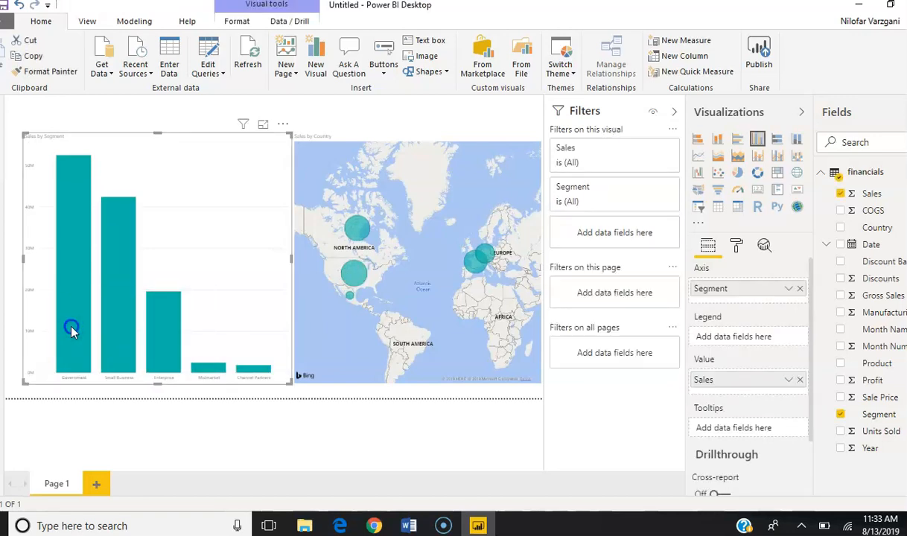
left_click(72, 330)
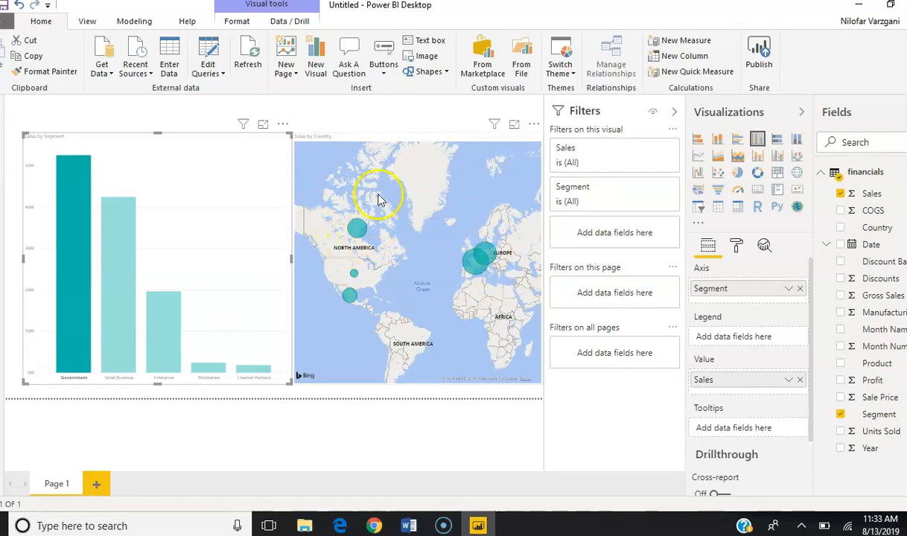
left_click(121, 342)
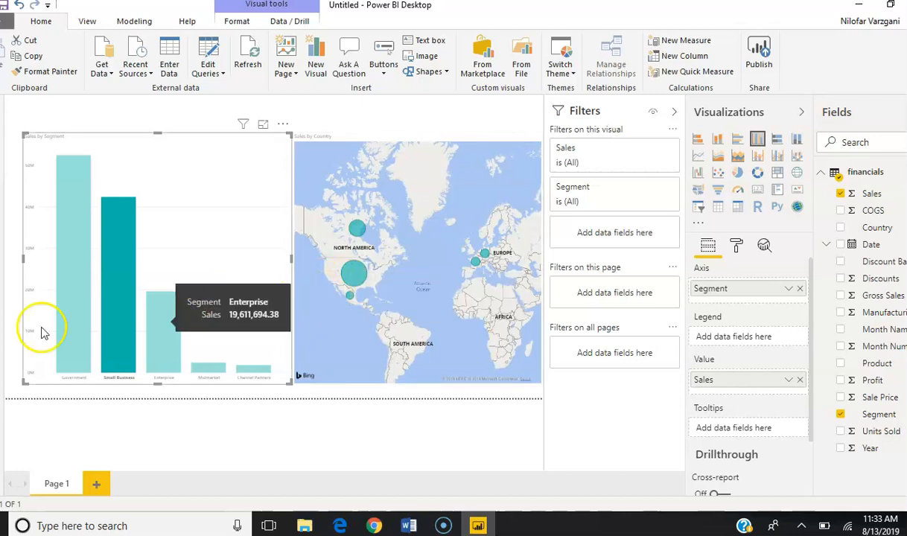
left_click(106, 304)
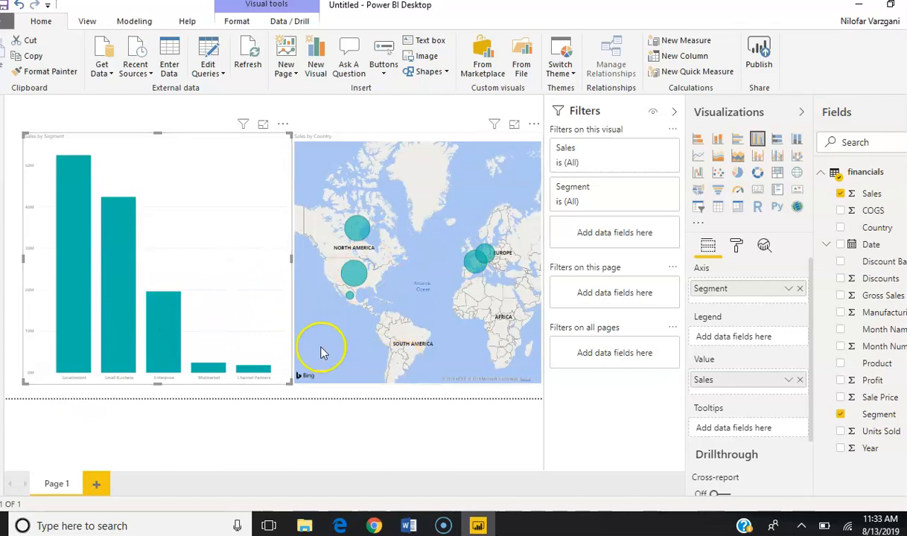
Highlight Germany's share of each segment from the map, filter the map by the Government bar, and clear the selection.
left_click(484, 256)
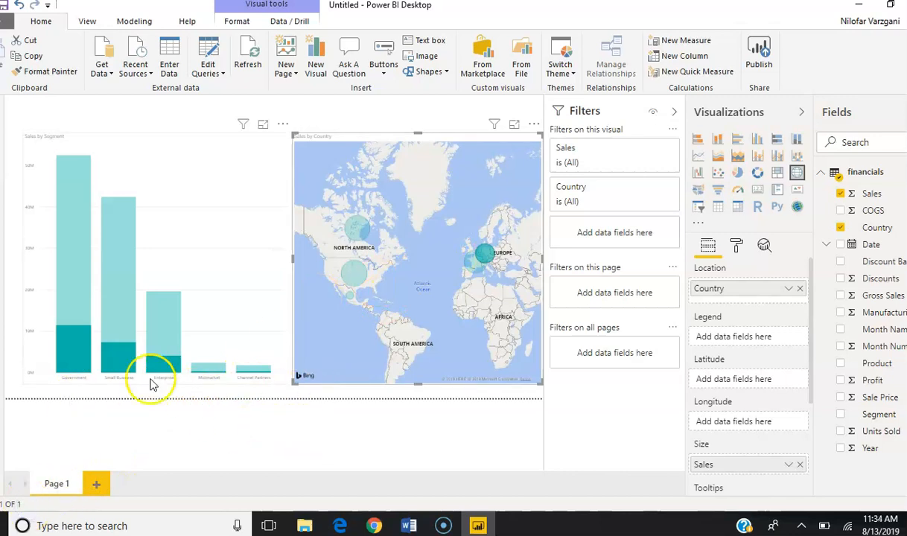
left_click(85, 360)
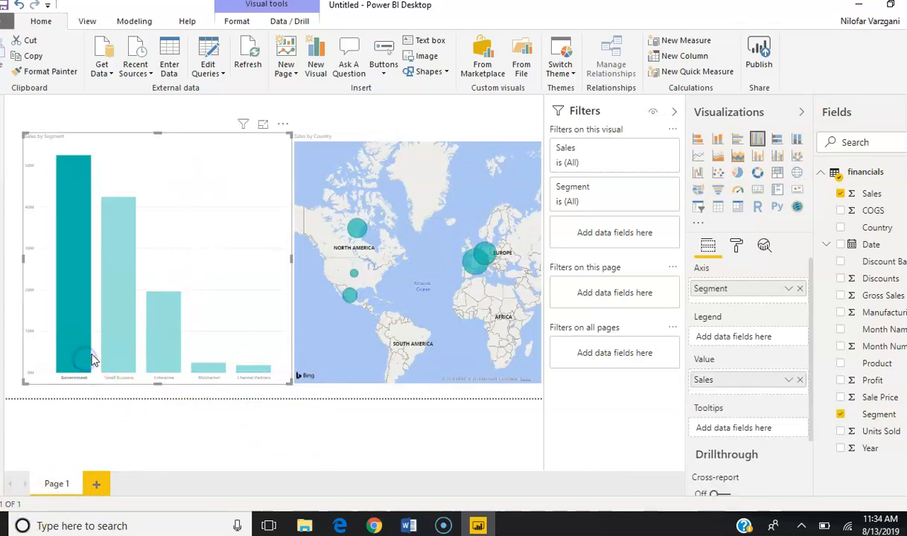
left_click(104, 358)
left_click(106, 359)
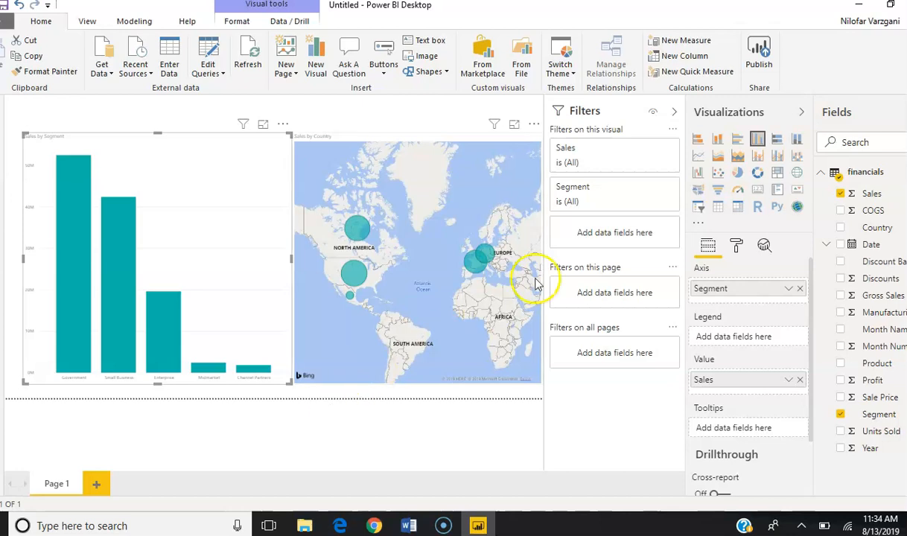
Start publishing the report and save it as a Power BI file named Financial Sample in the Data Visualizations folder.
left_click(760, 53)
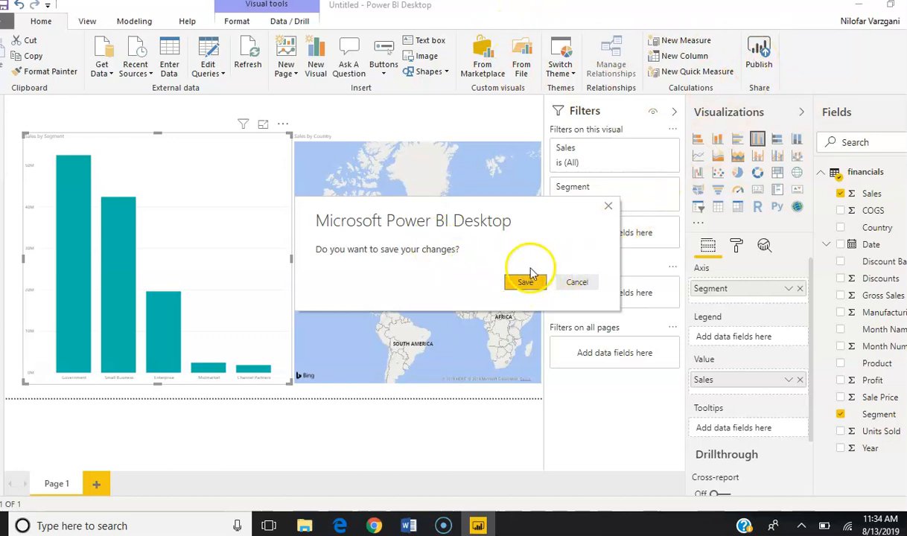
left_click(529, 281)
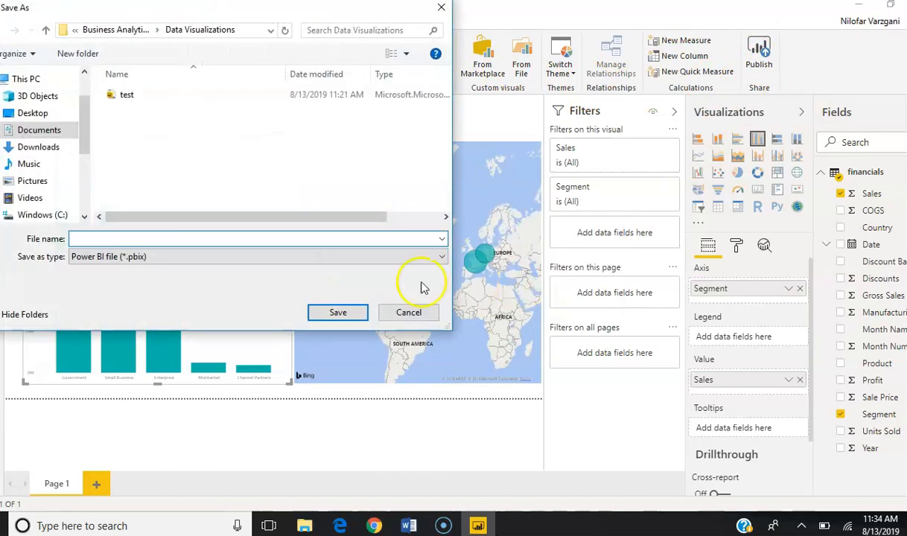
left_click(149, 240)
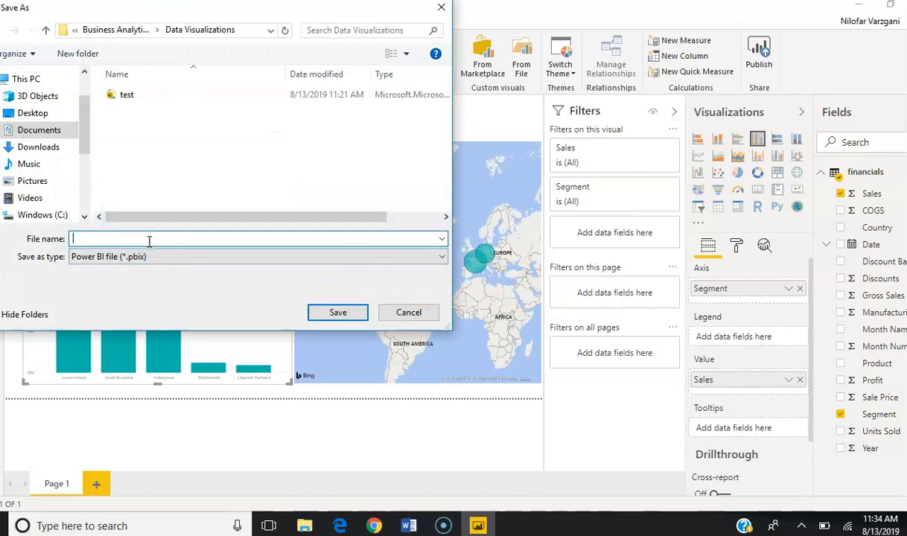
type("Financial Sample")
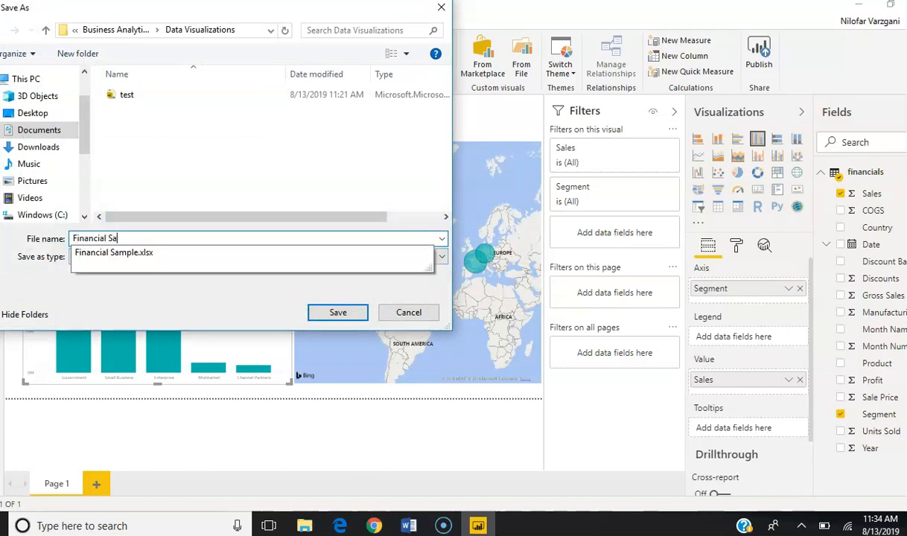
left_click(327, 313)
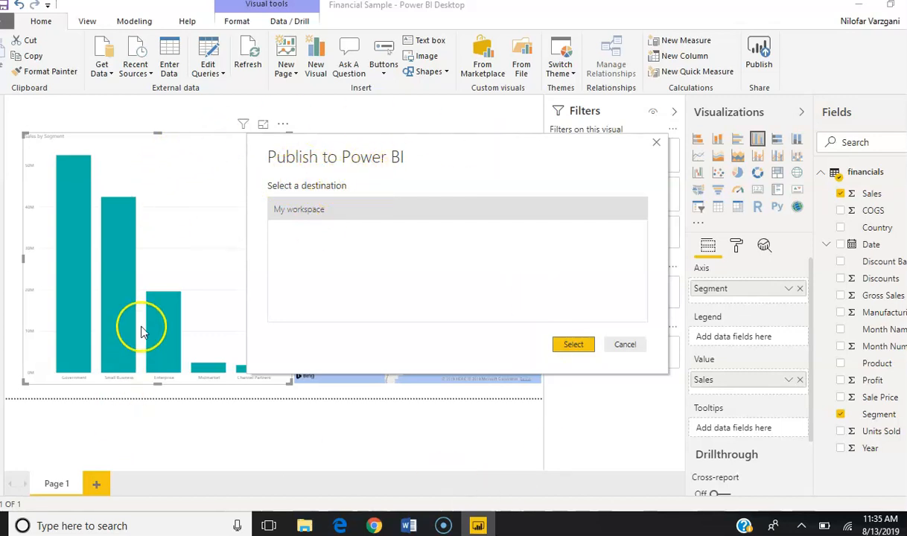
Publish the report to My workspace and open the published Financial Sample report in the Power BI service.
left_click(324, 239)
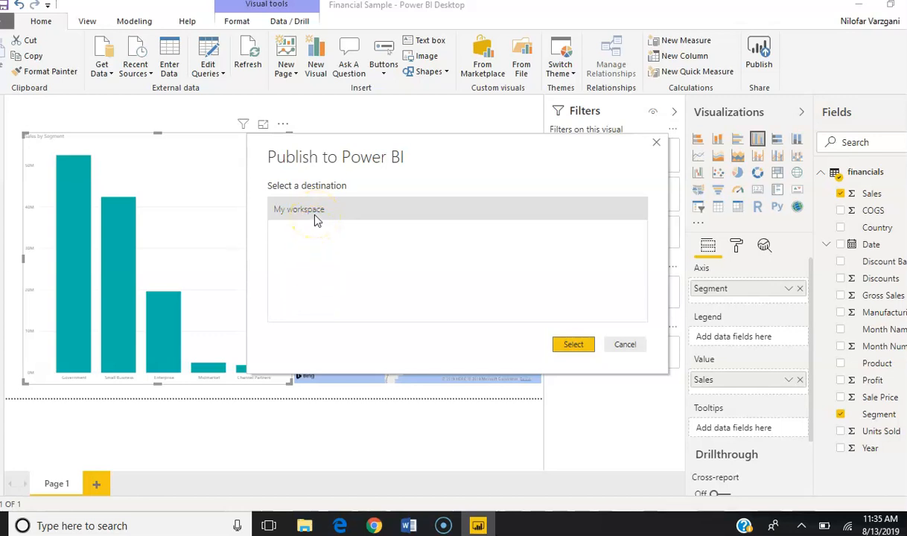
left_click(568, 346)
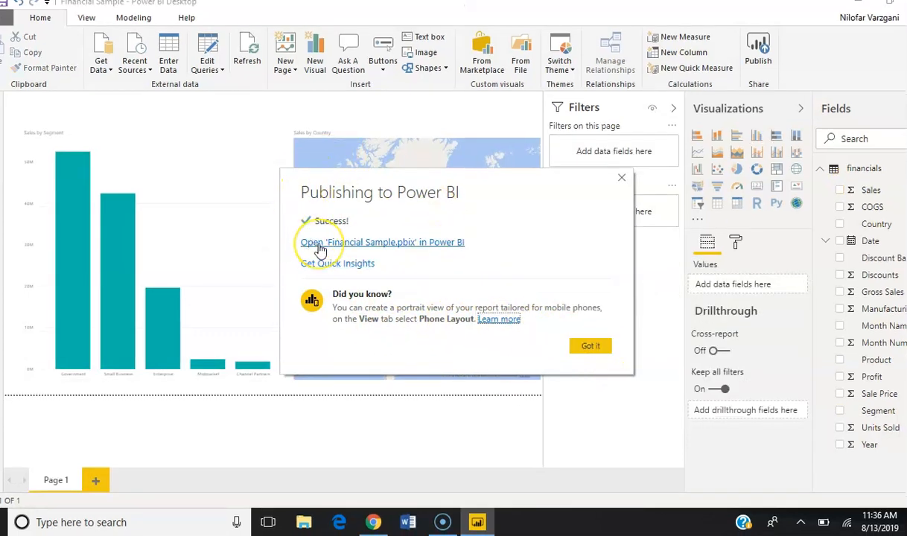
left_click(387, 248)
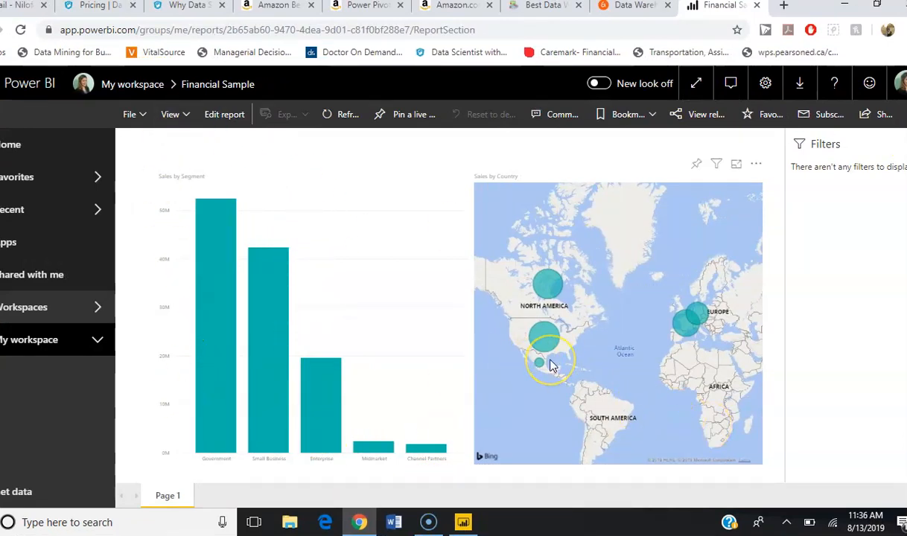
Filter the published map by the Enterprise, Small Business and Government bars in turn to compare country sales.
left_click(332, 415)
left_click(255, 396)
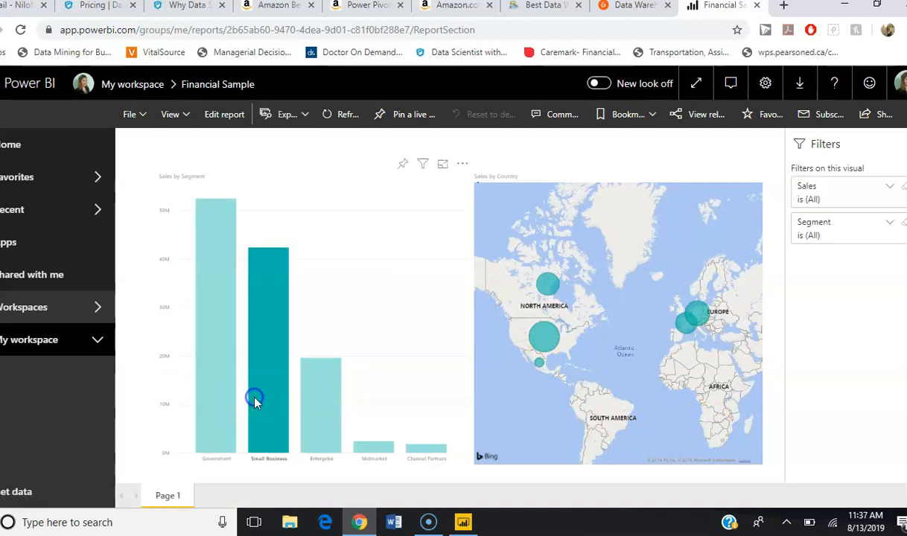
left_click(215, 406)
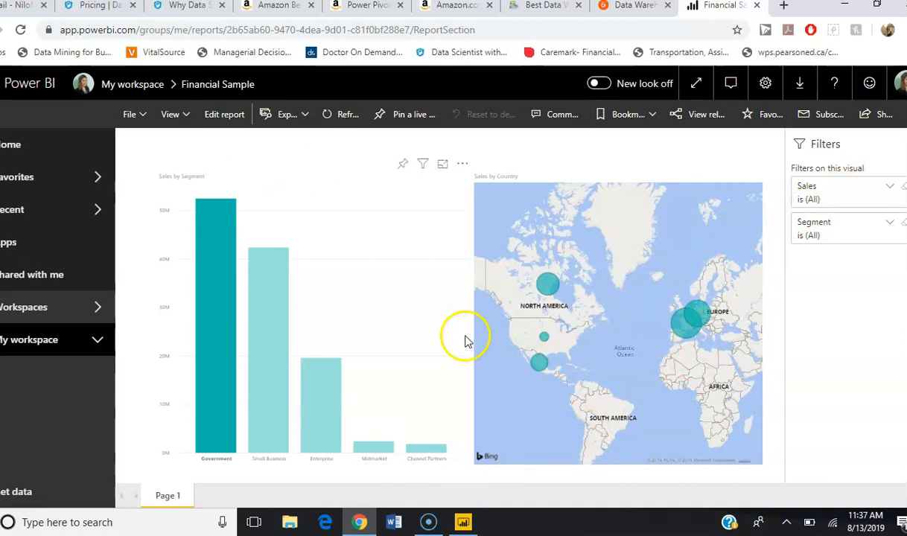
Pin the Sales by Segment chart to a new dashboard named Financials.
left_click(402, 168)
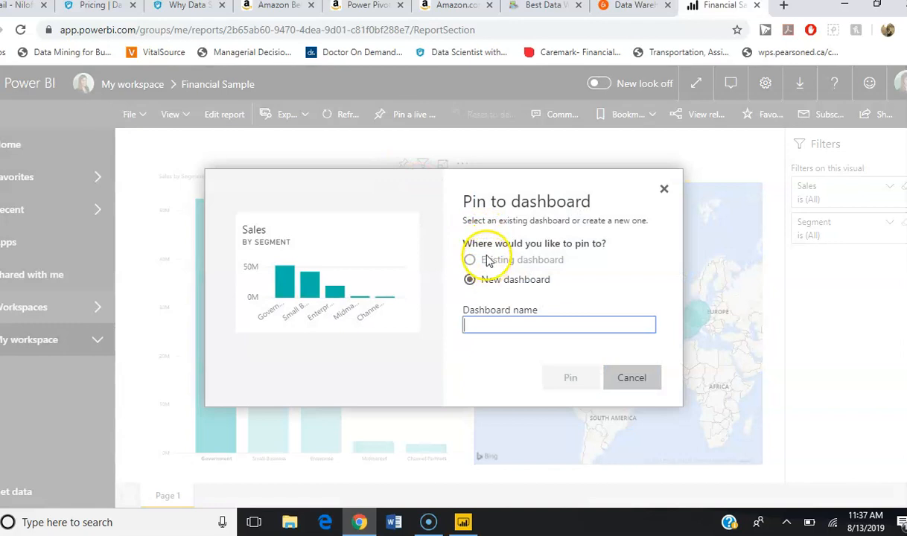
left_click(501, 327)
type("Fin")
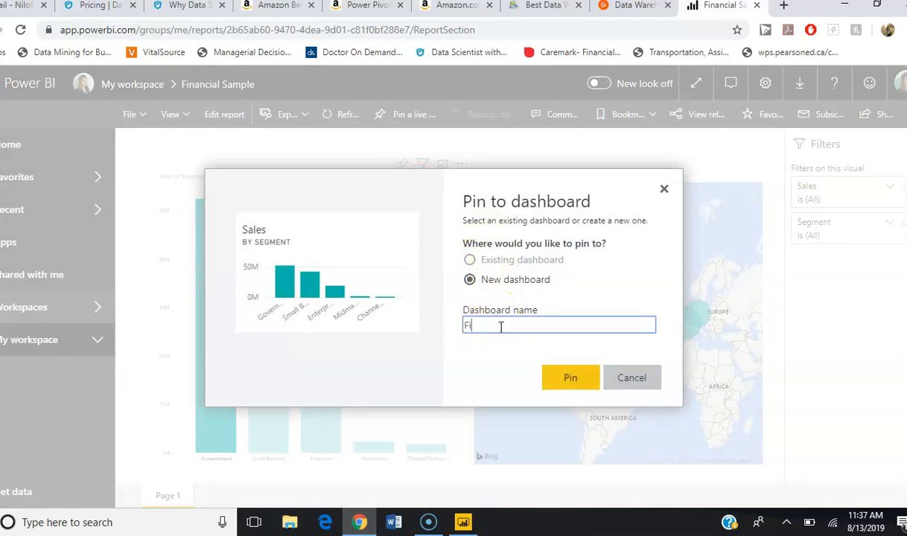
type("ancials")
left_click(575, 378)
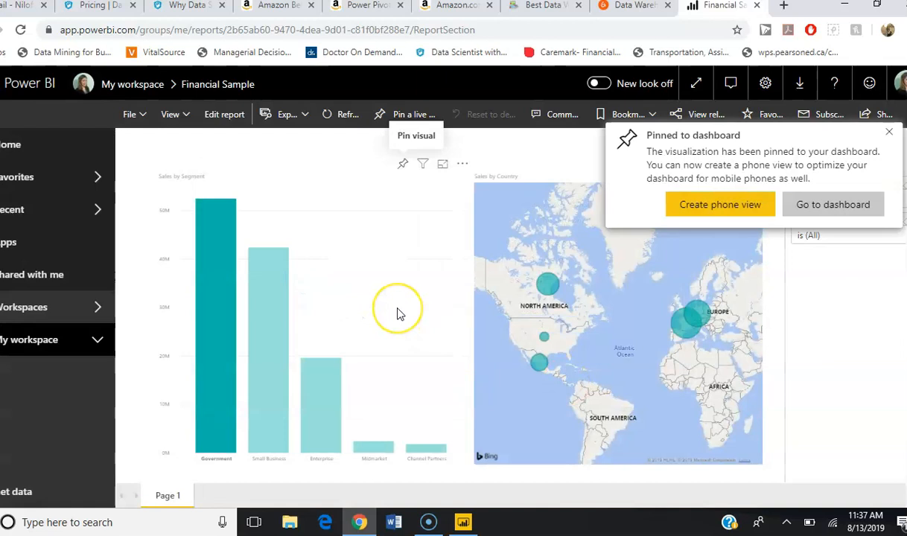
Clear the bar selection, pin the Sales by Country map to the existing Financials dashboard, and open that dashboard.
left_click(533, 246)
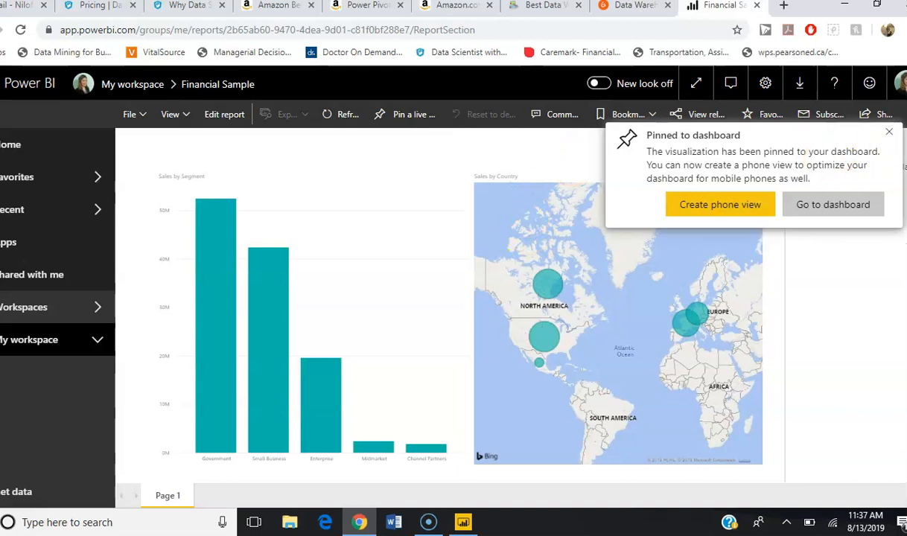
left_click(575, 154)
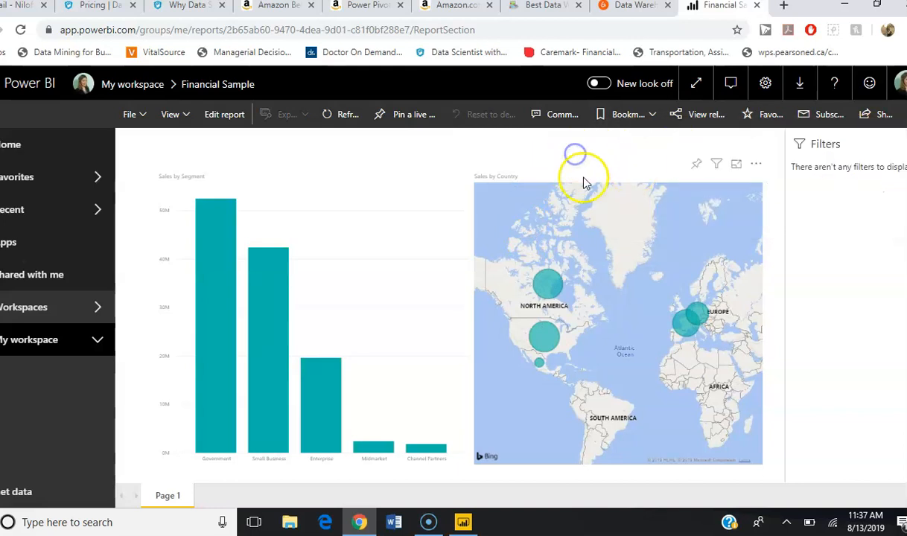
left_click(582, 177)
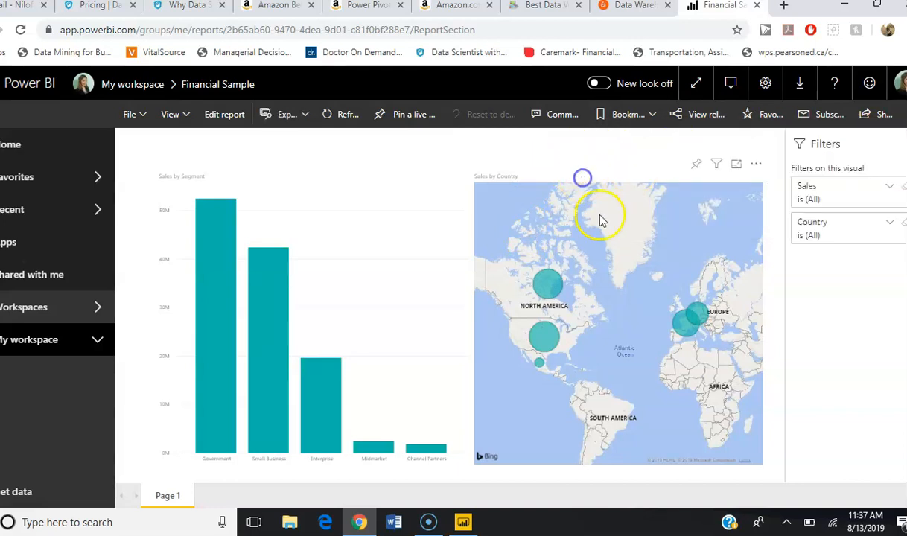
left_click(697, 164)
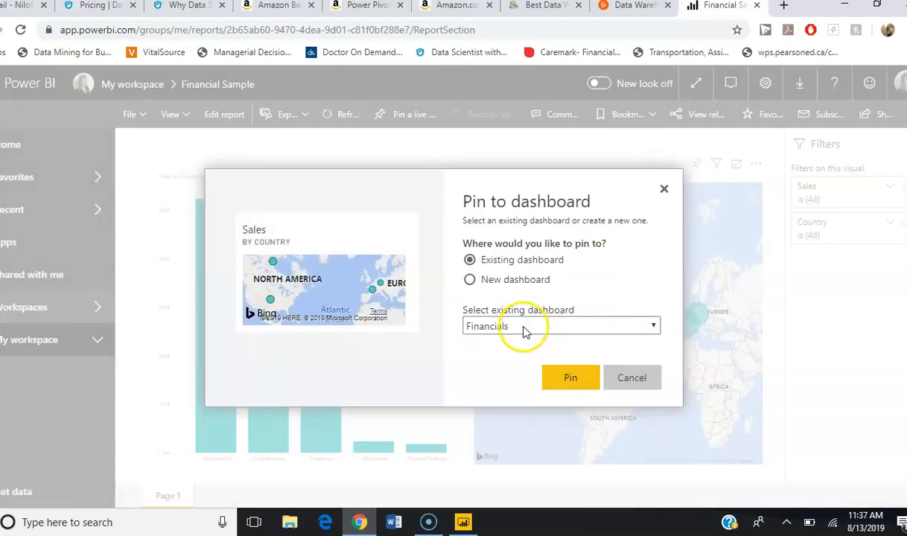
left_click(571, 376)
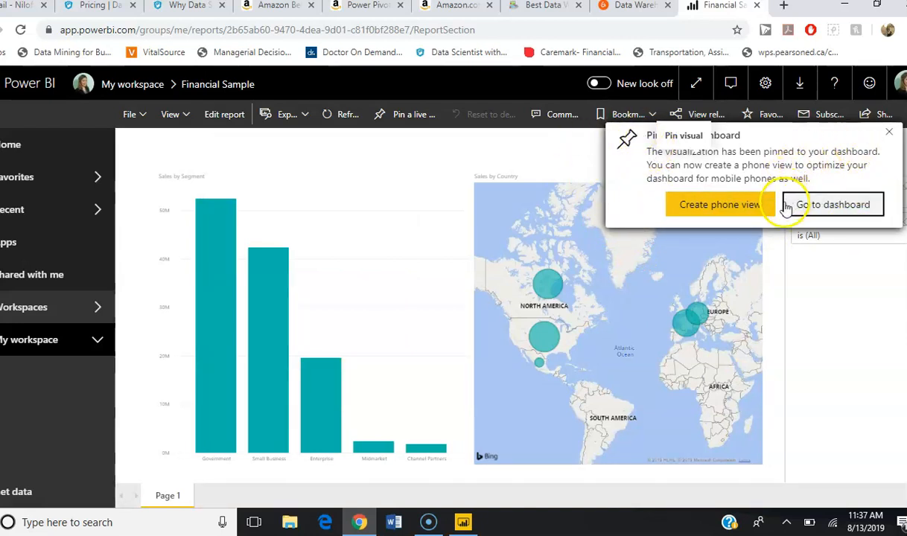
left_click(814, 212)
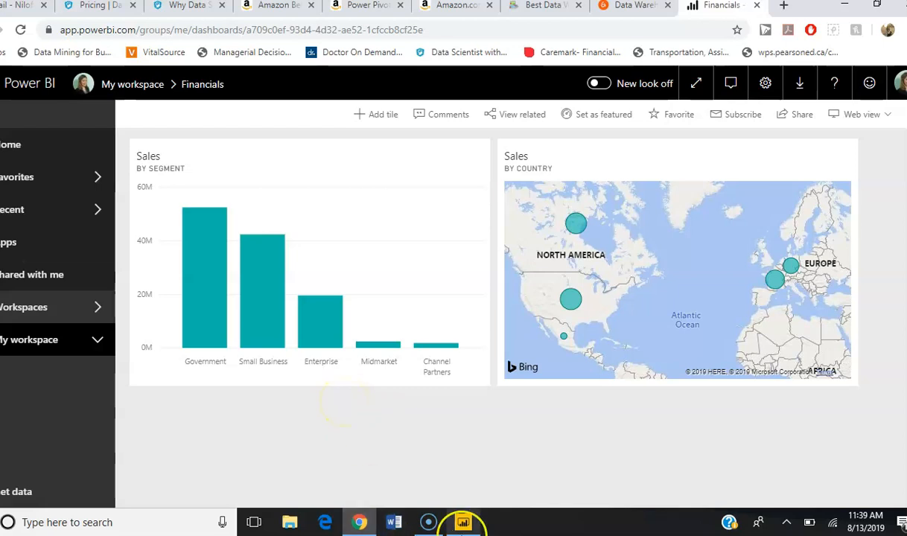
mouse_move(465, 525)
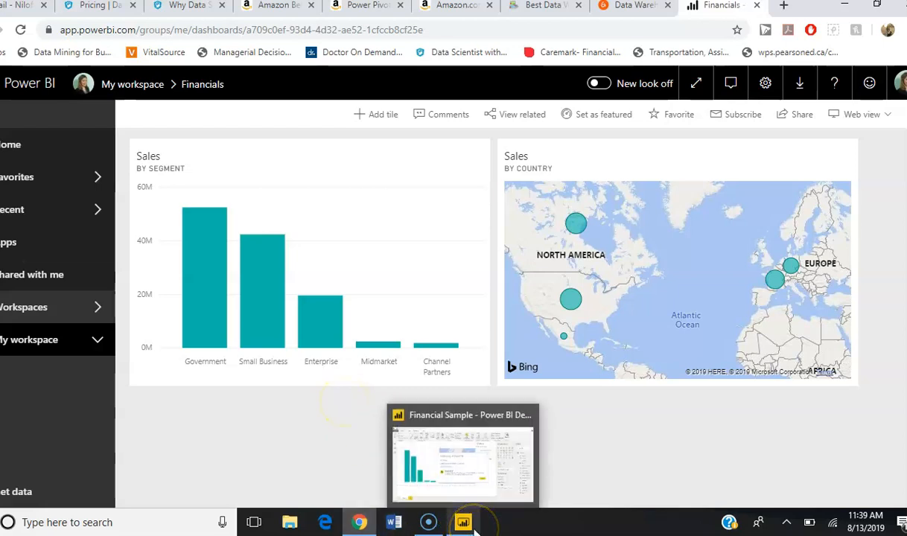